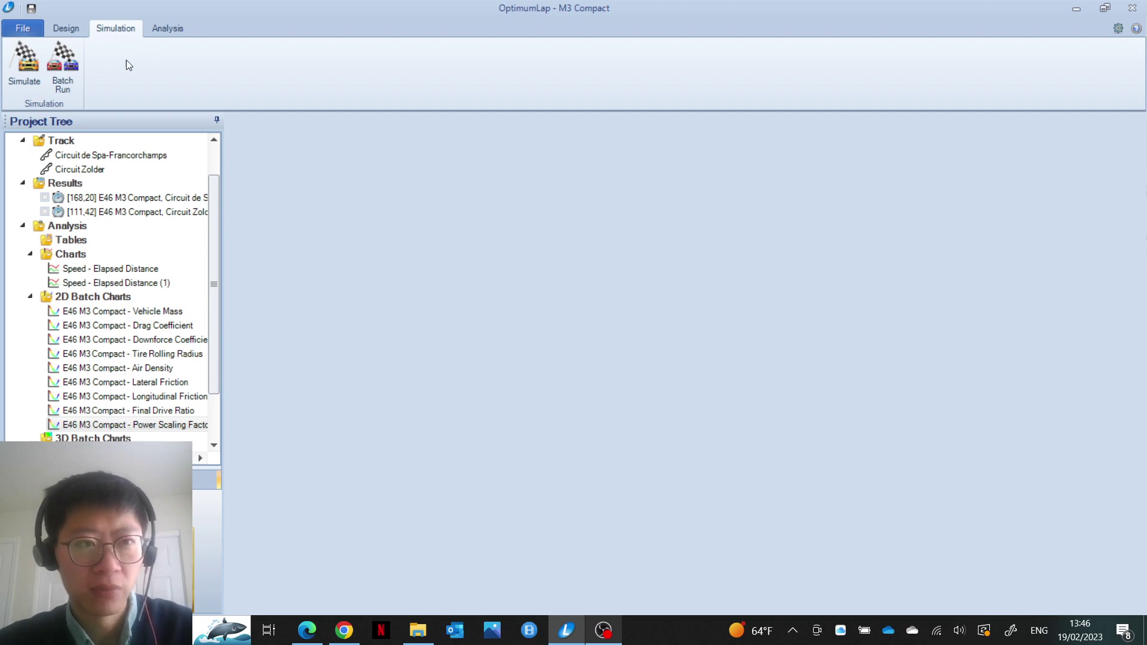
- Reopen the recent M3 Compact project, saving the pending changes to it
left_click(37, 33)
left_click(272, 205)
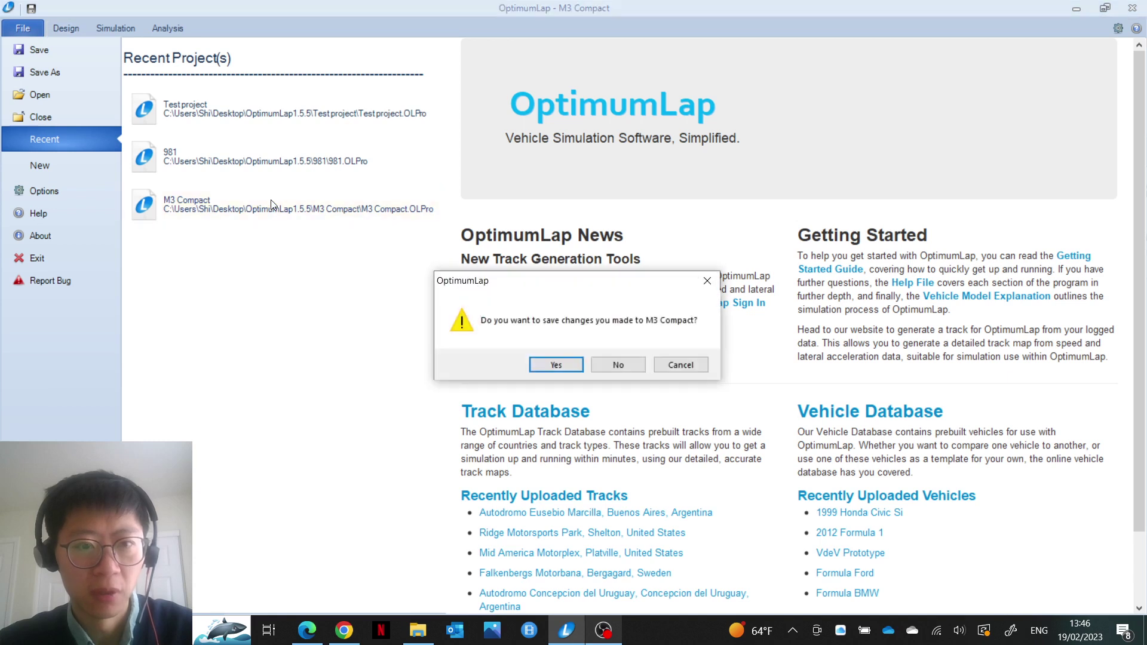
left_click(586, 366)
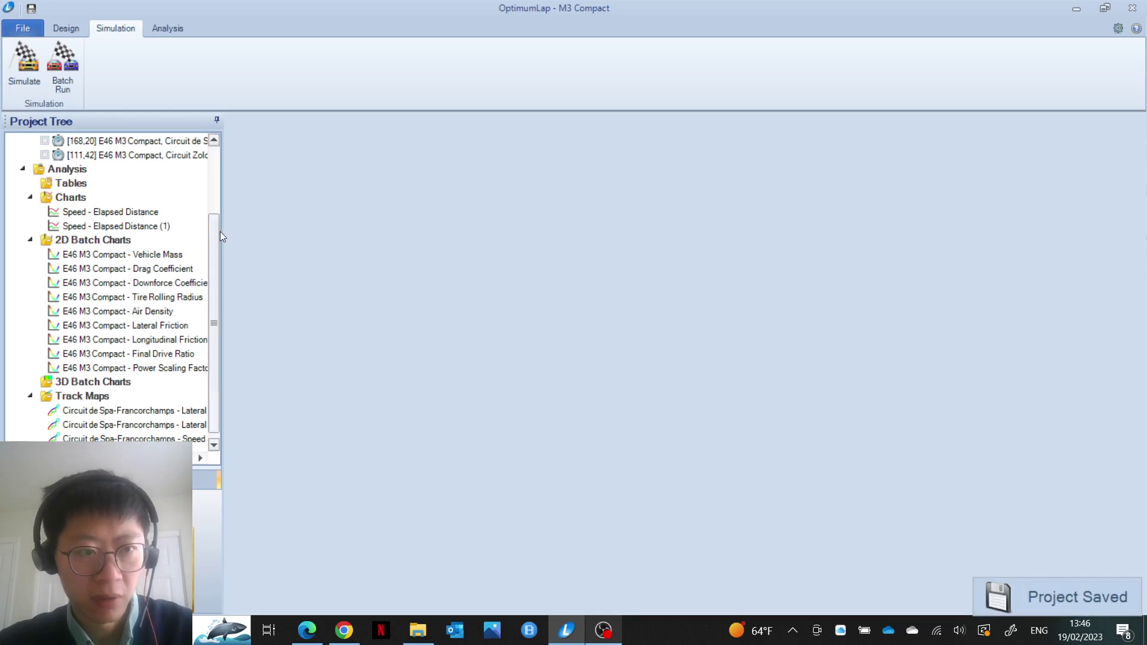
left_click_drag(214, 237, 223, 155)
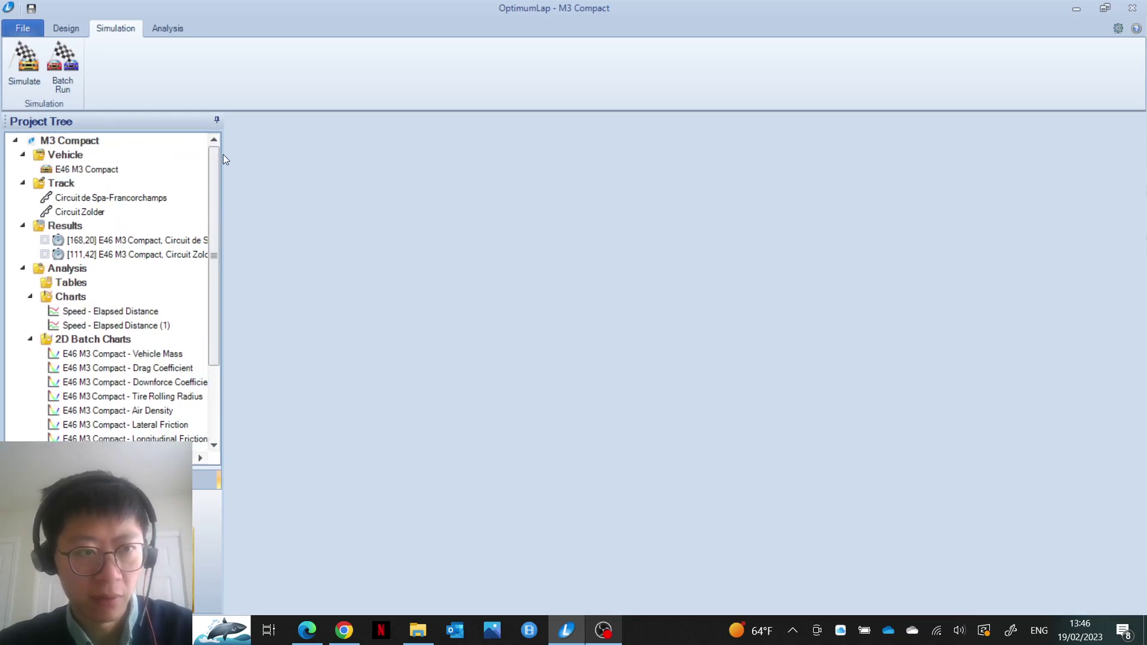
left_click(67, 52)
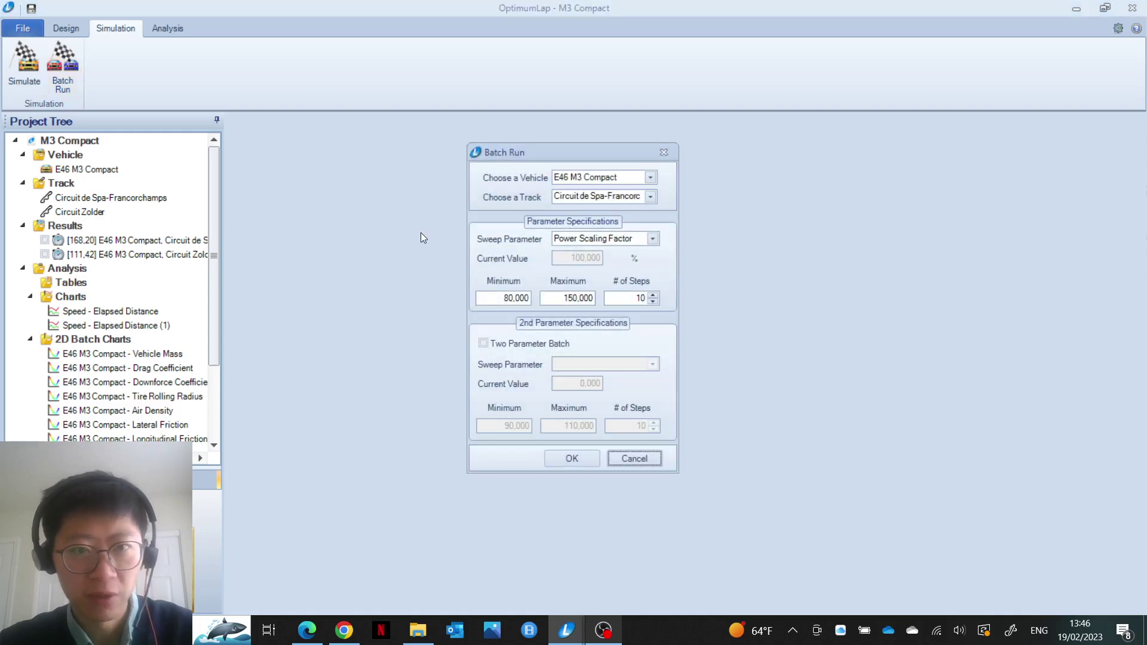
left_click(650, 177)
left_click(650, 178)
left_click(651, 197)
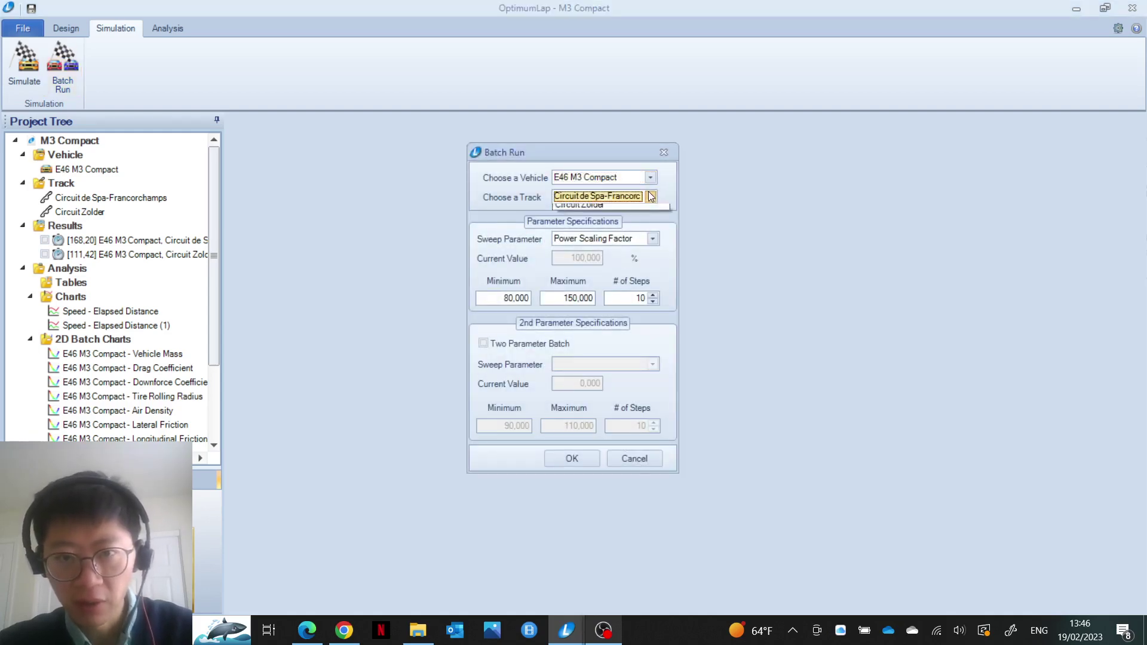
left_click(651, 197)
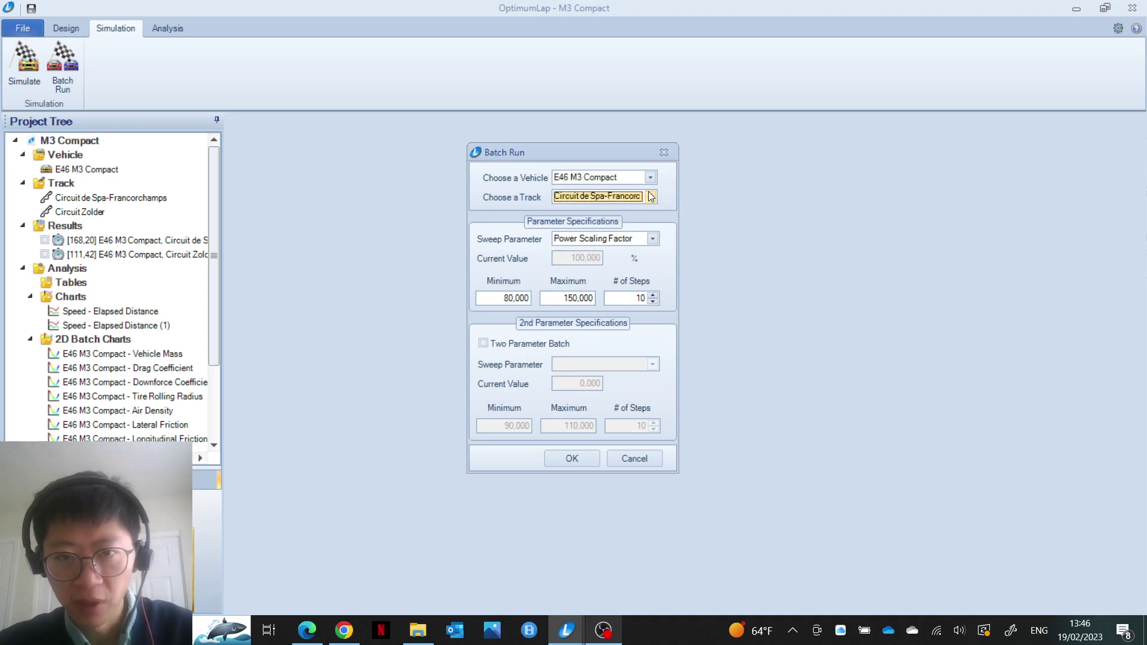
left_click(651, 239)
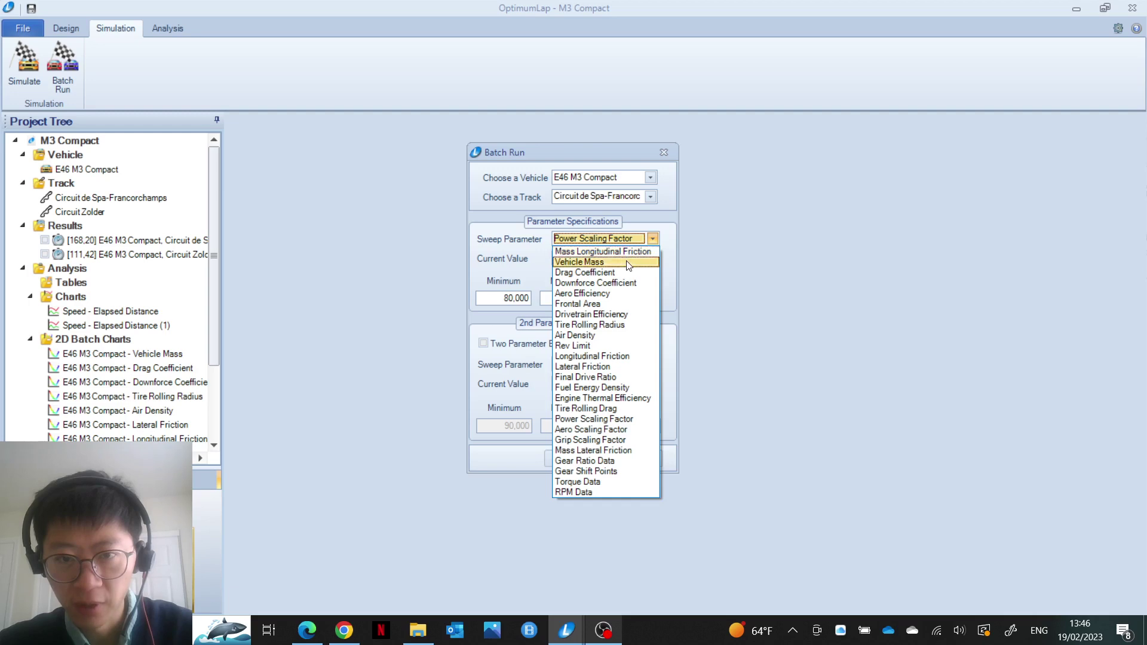
left_click(626, 262)
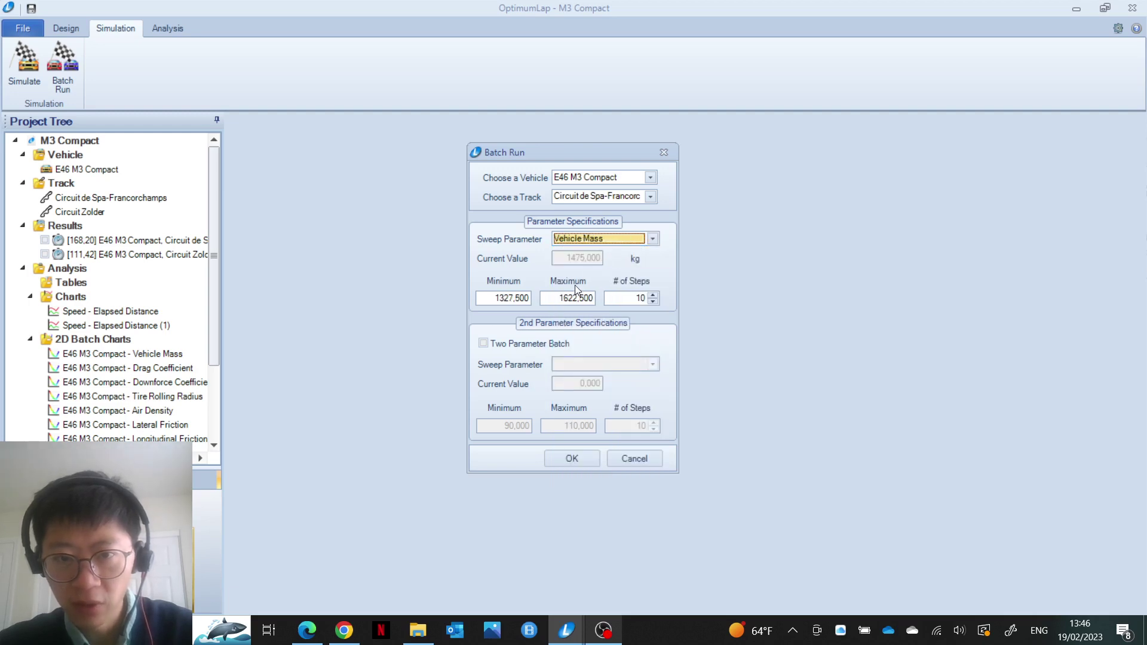
left_click(516, 298)
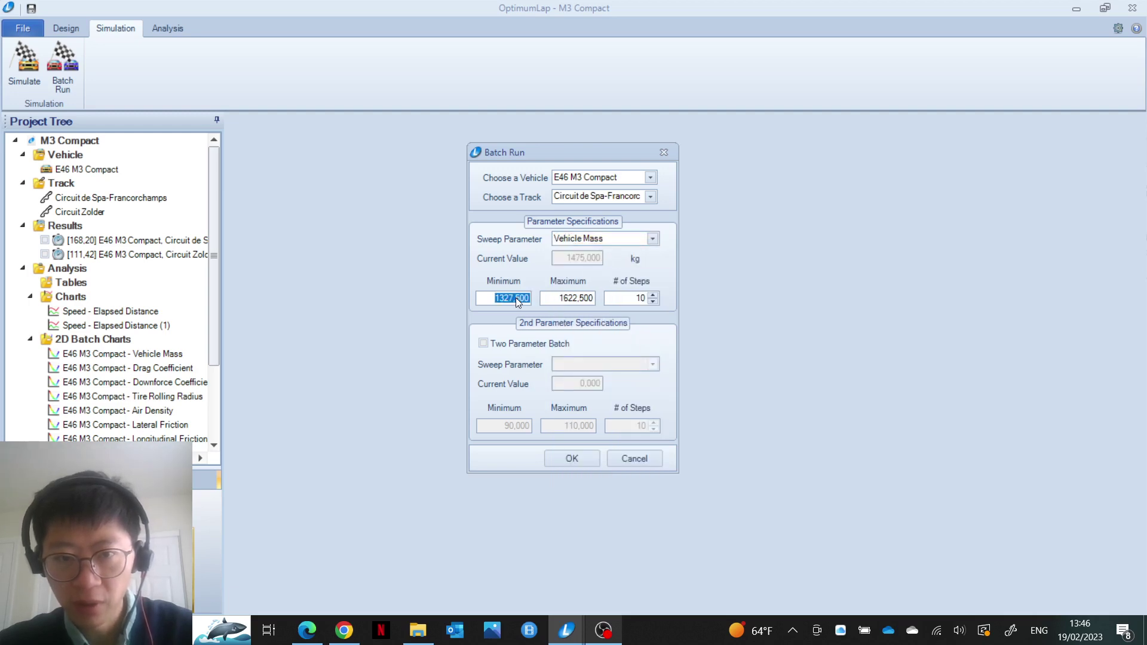
left_click(589, 300)
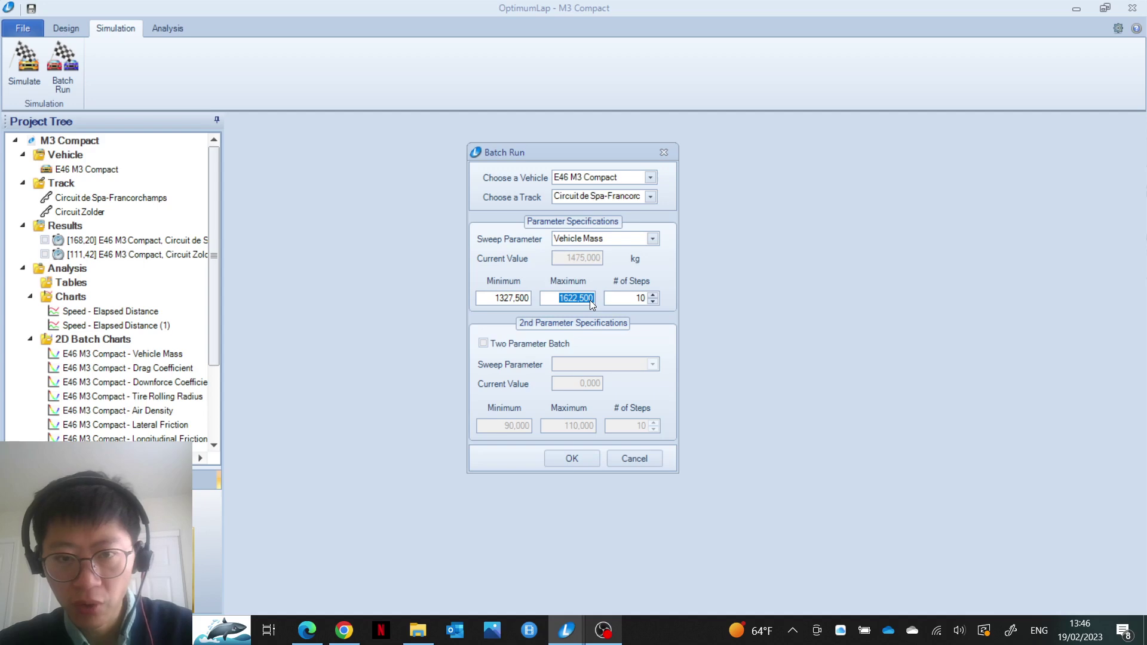
left_click(511, 343)
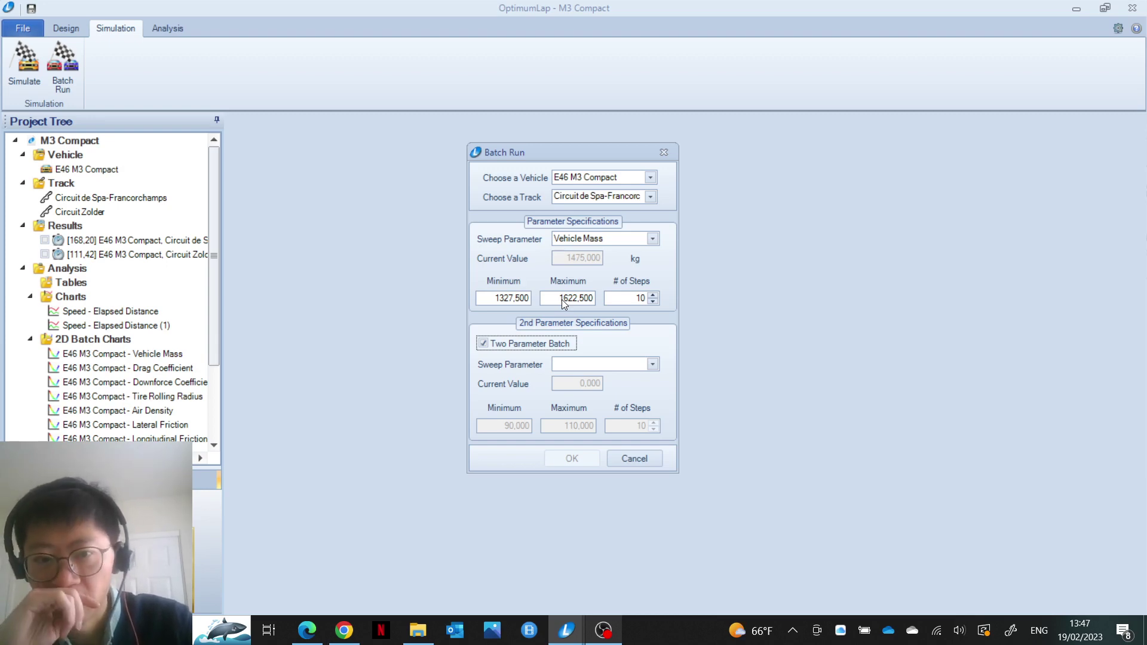
left_click(499, 345)
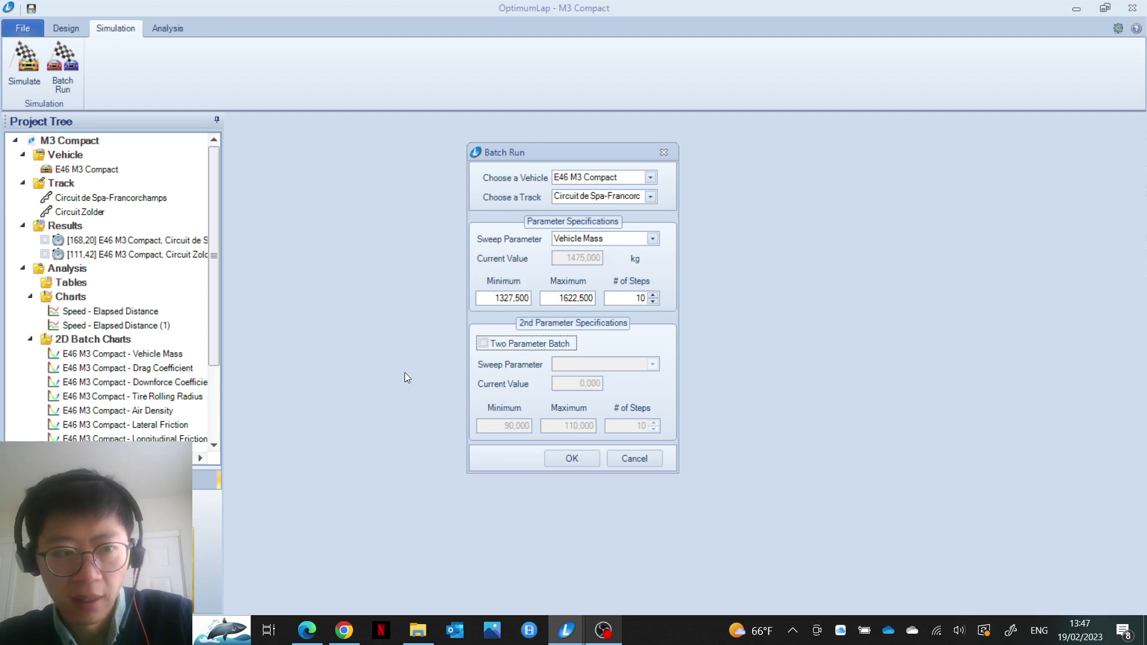
left_click(621, 456)
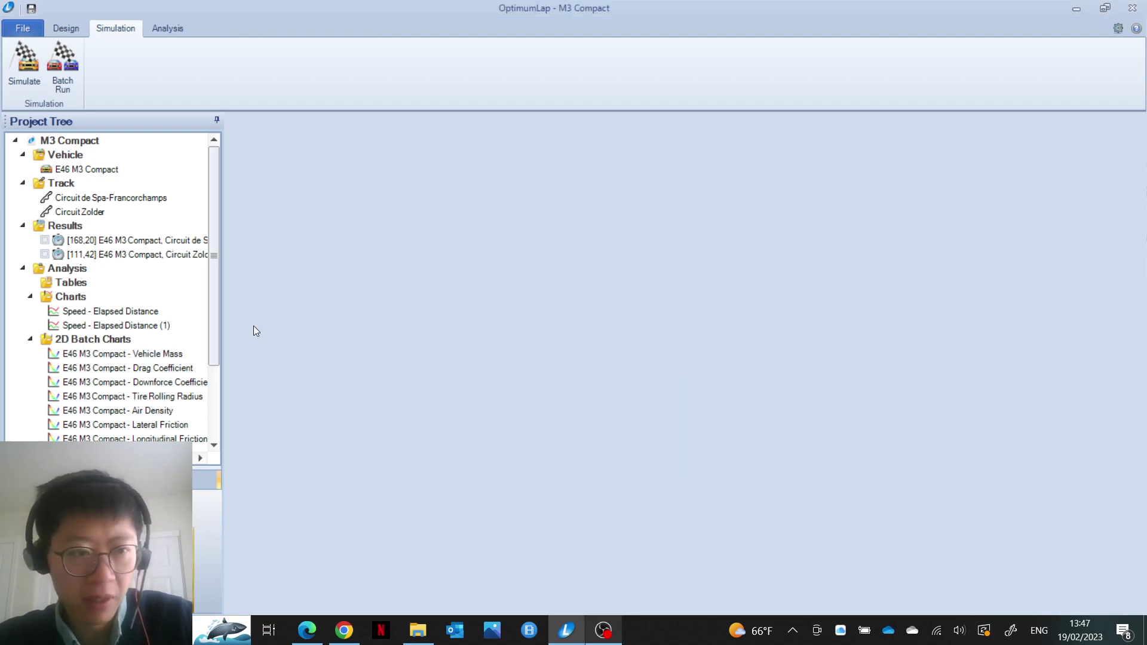
- Open the E46 M3 Compact Vehicle Mass batch chart and examine lap time at the lightest and heaviest masses
left_click_drag(214, 292, 221, 364)
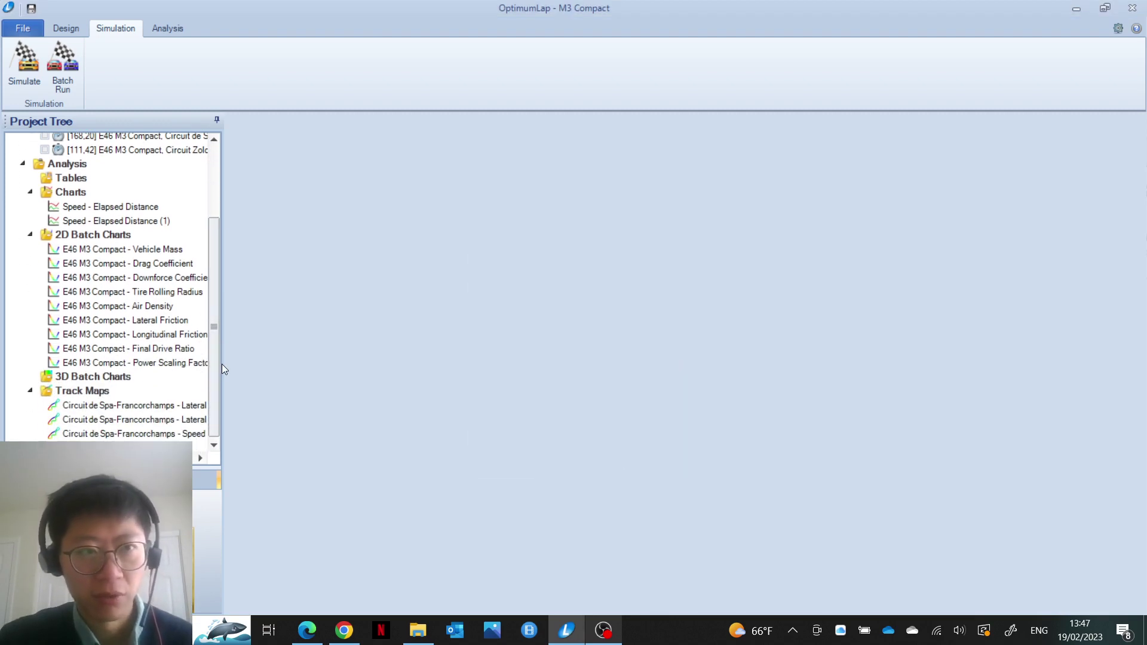
left_click(167, 254)
double_click(99, 250)
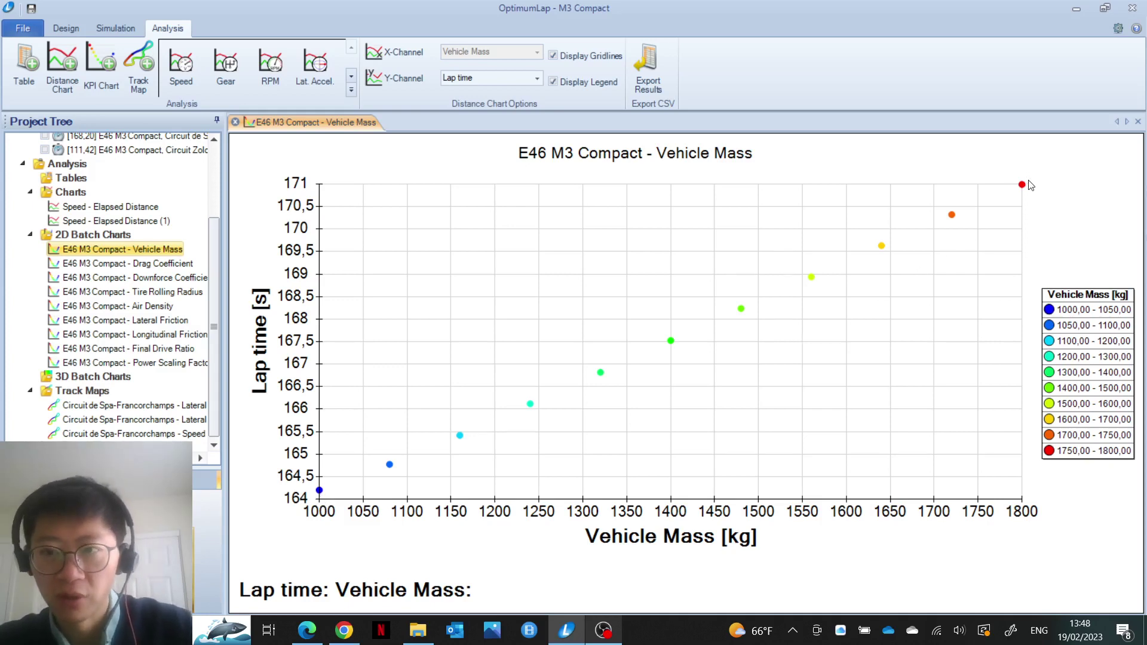
mouse_move(1022, 184)
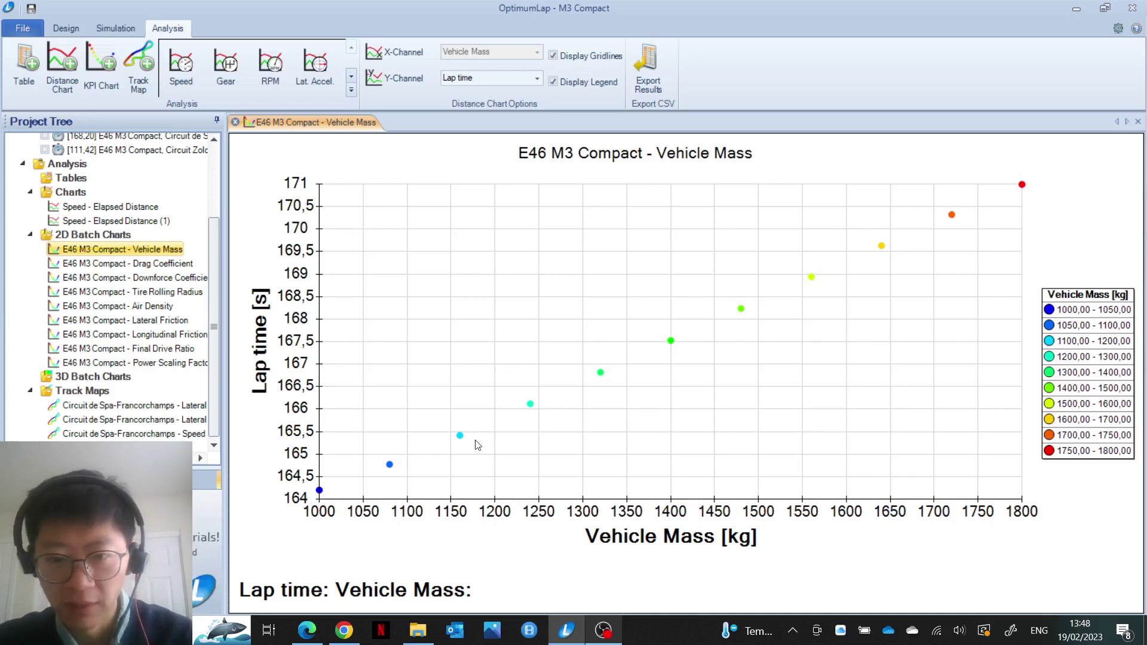
left_click(319, 490)
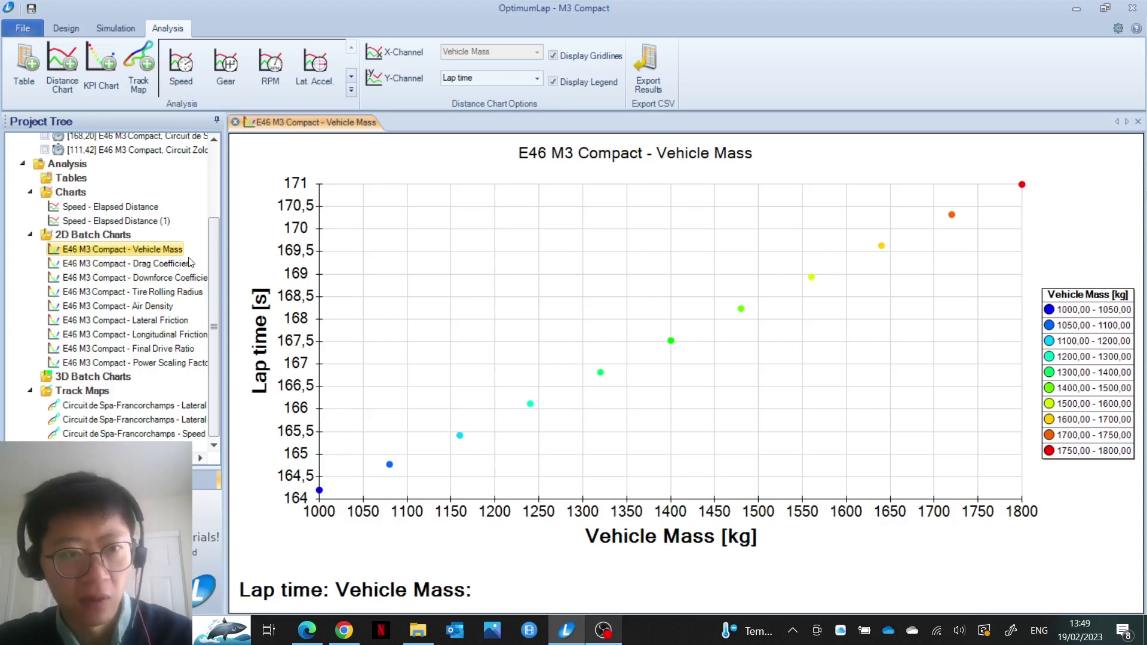
- View the Drag Coefficient, Downforce Coefficient, Tire Rolling Radius and Air Density batch charts one after another to examine their lap-time trends
double_click(165, 266)
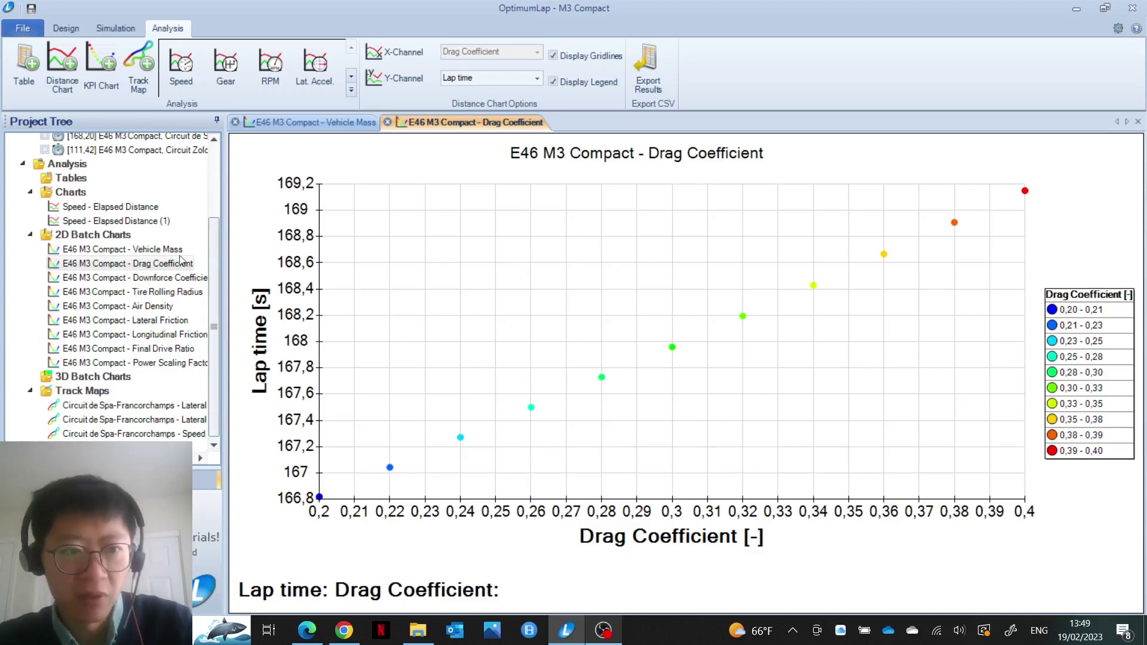
double_click(175, 282)
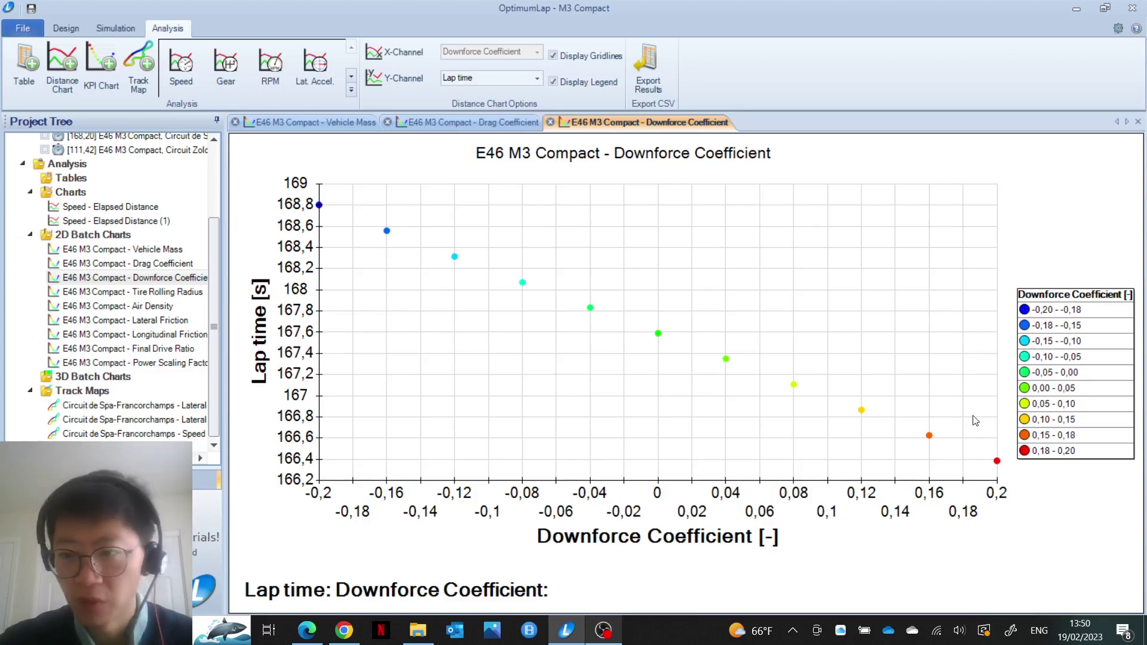
mouse_move(997, 463)
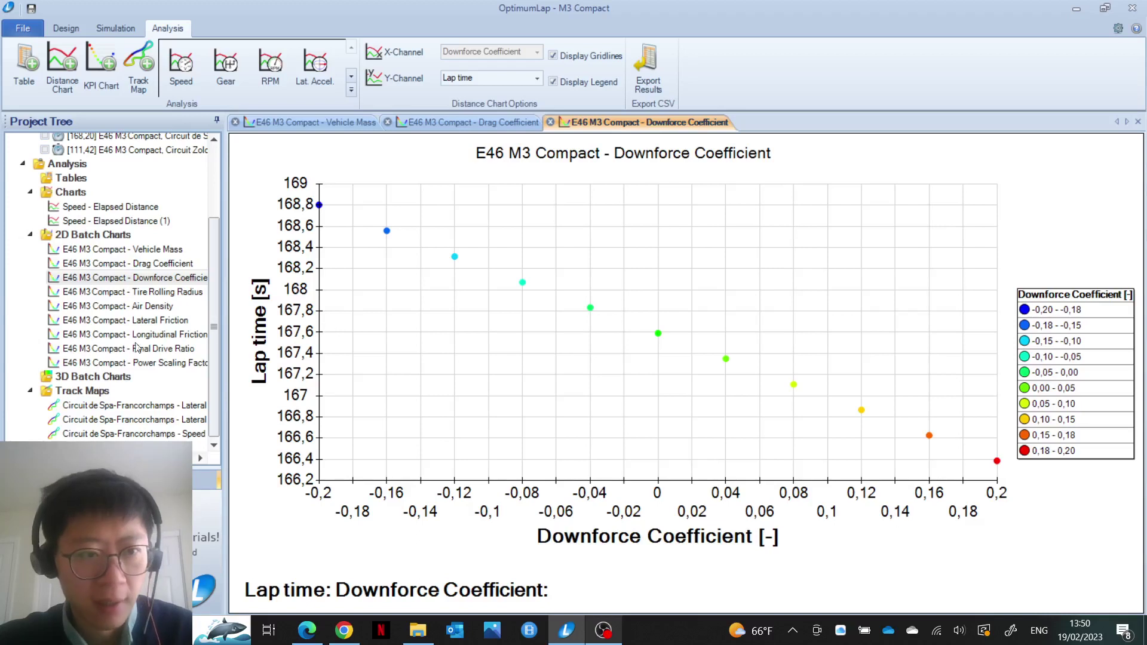
double_click(167, 292)
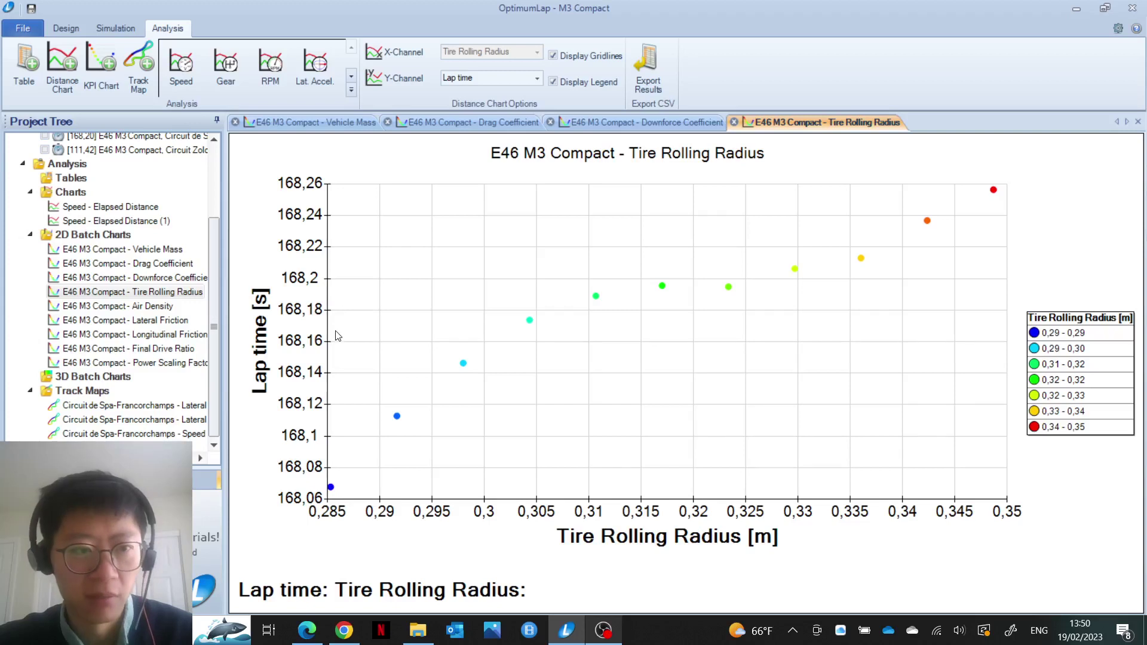
double_click(160, 306)
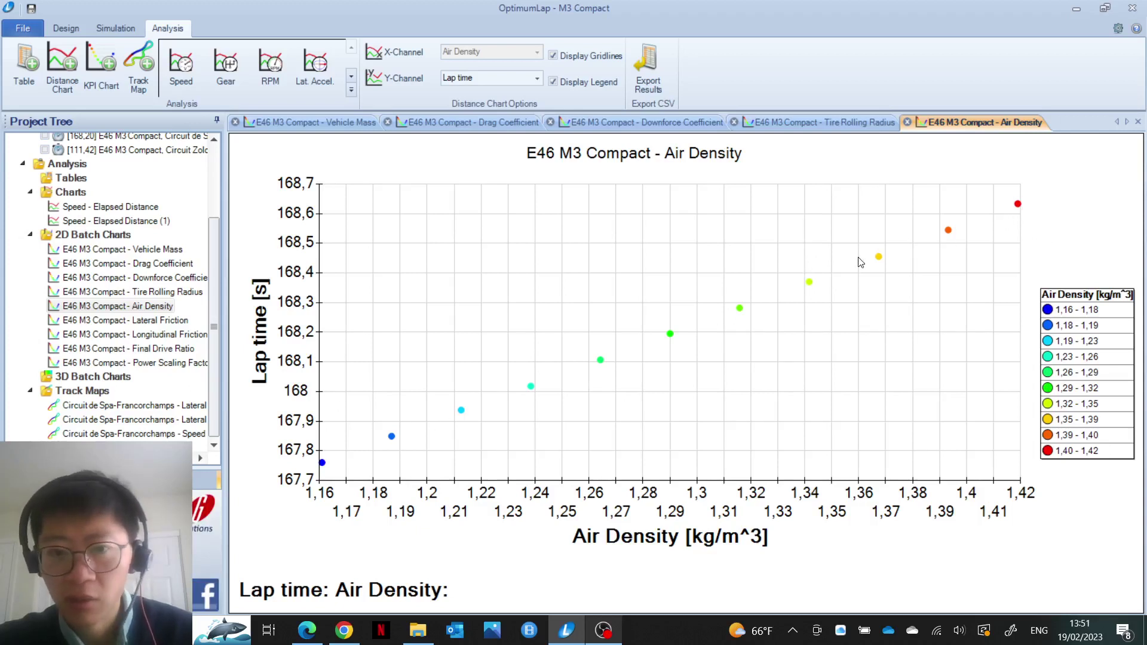
- Open the Lateral Friction and Longitudinal Friction batch charts and compare their effects on lap time
double_click(160, 323)
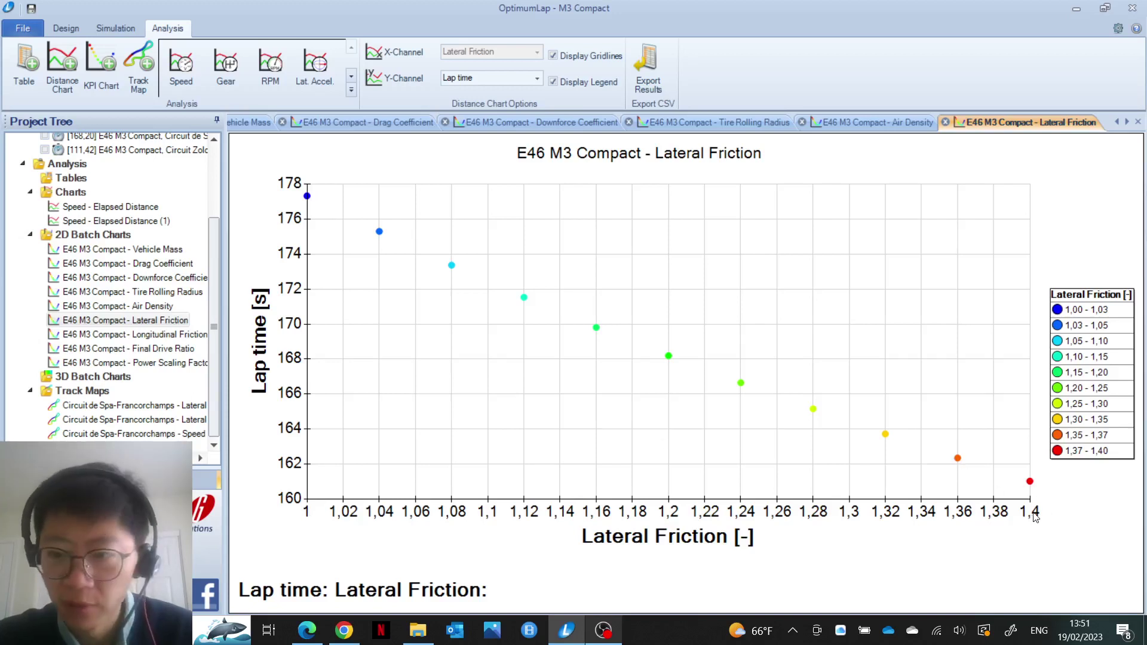
double_click(144, 336)
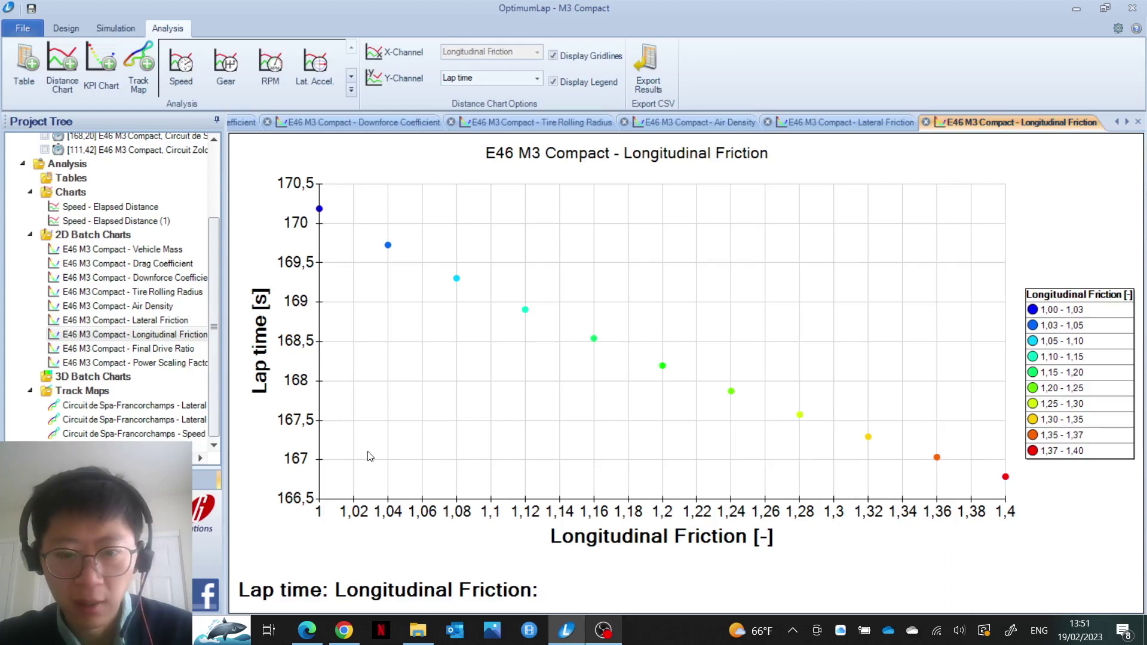
double_click(169, 324)
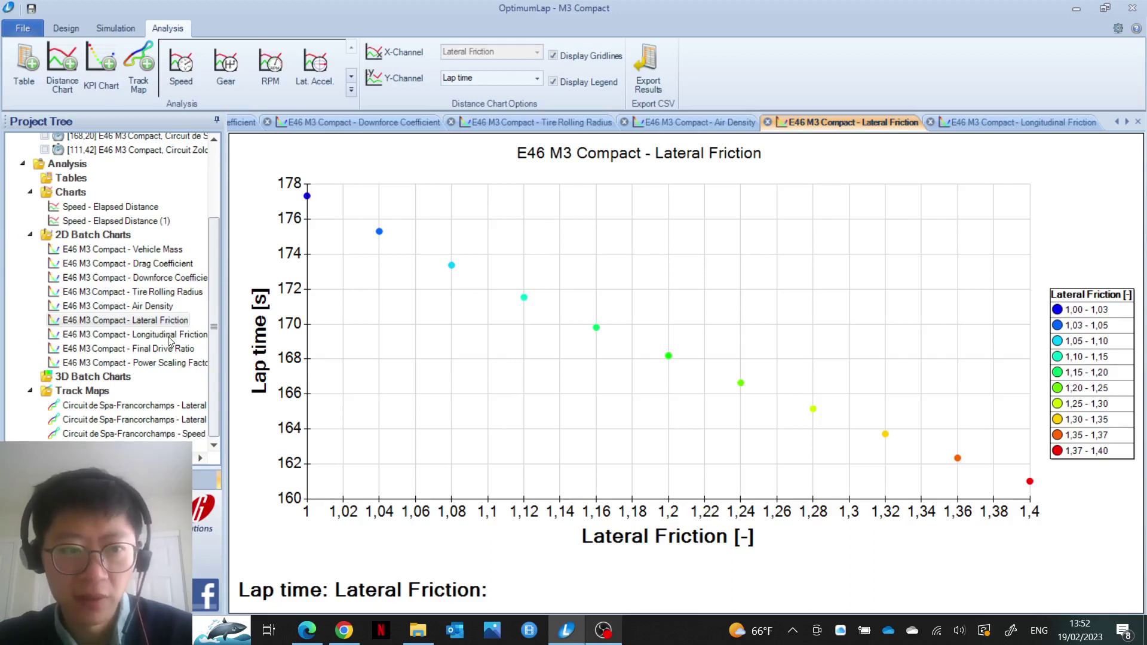
double_click(170, 337)
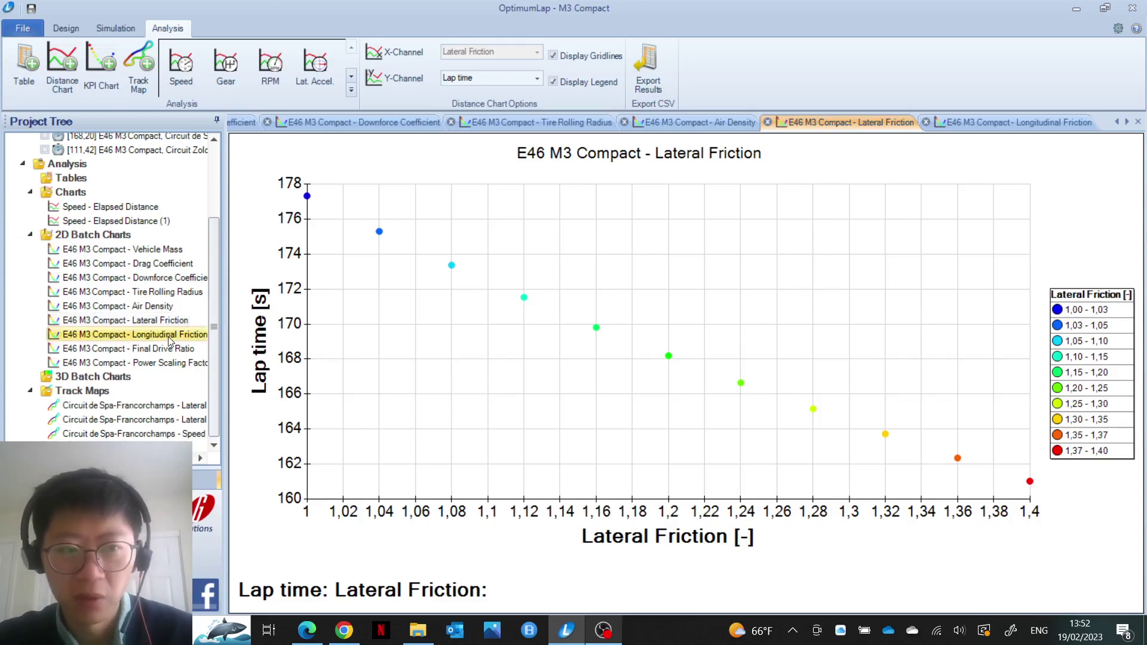
- Open the Final Drive Ratio and Power Scaling Factor batch charts and examine how lap time varies with each
double_click(167, 350)
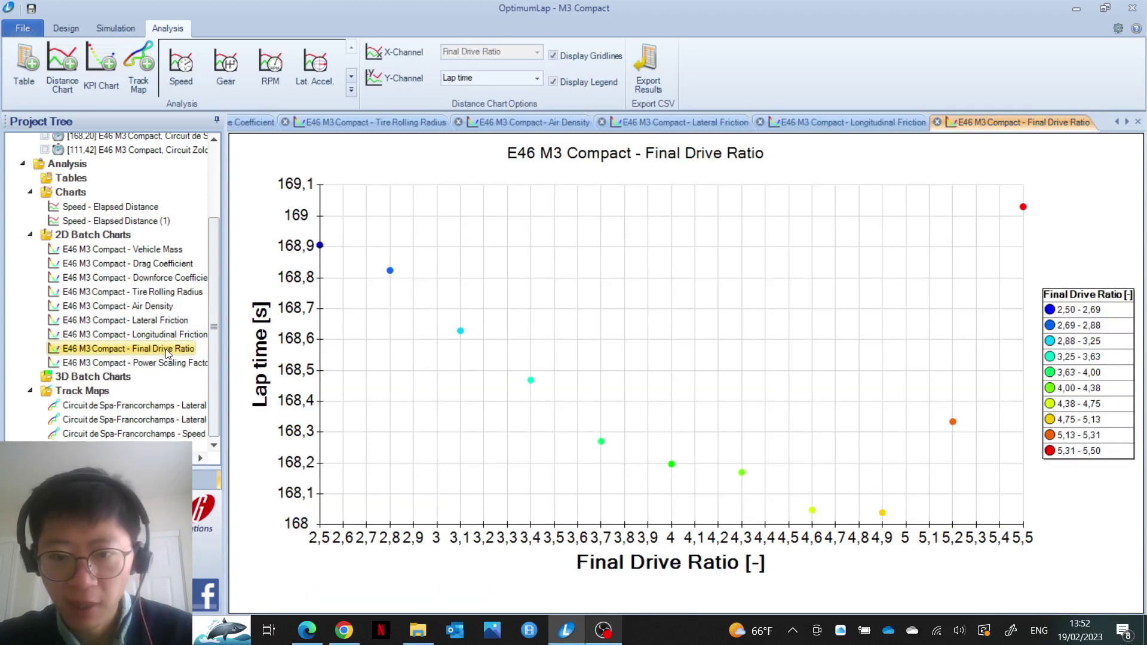
mouse_move(576, 340)
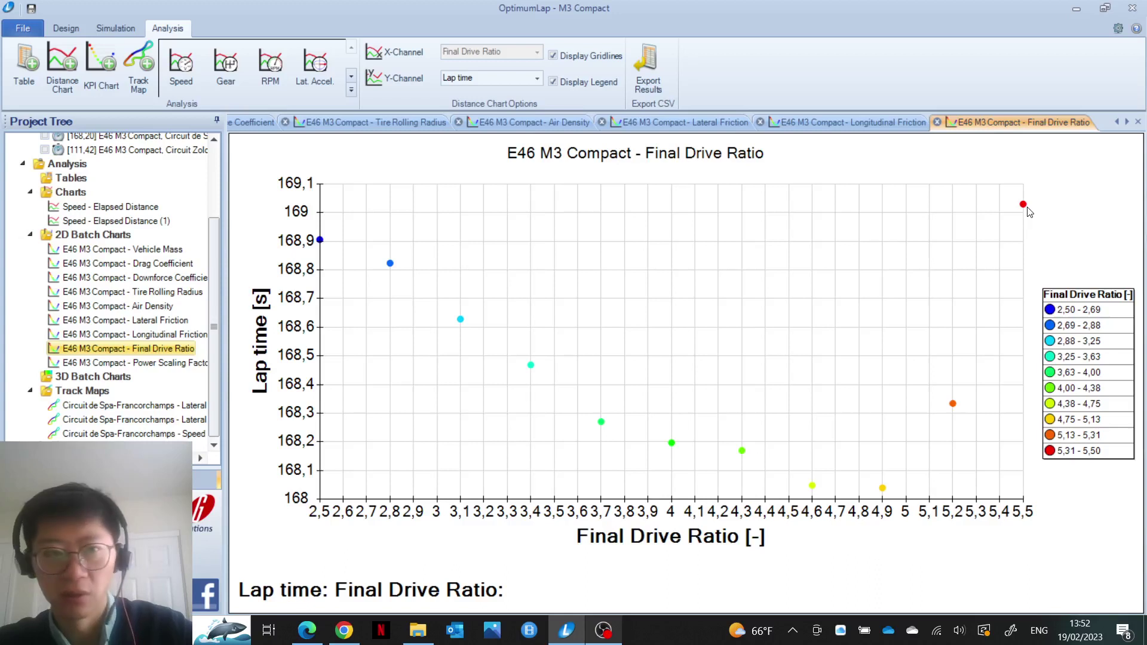
left_click(153, 366)
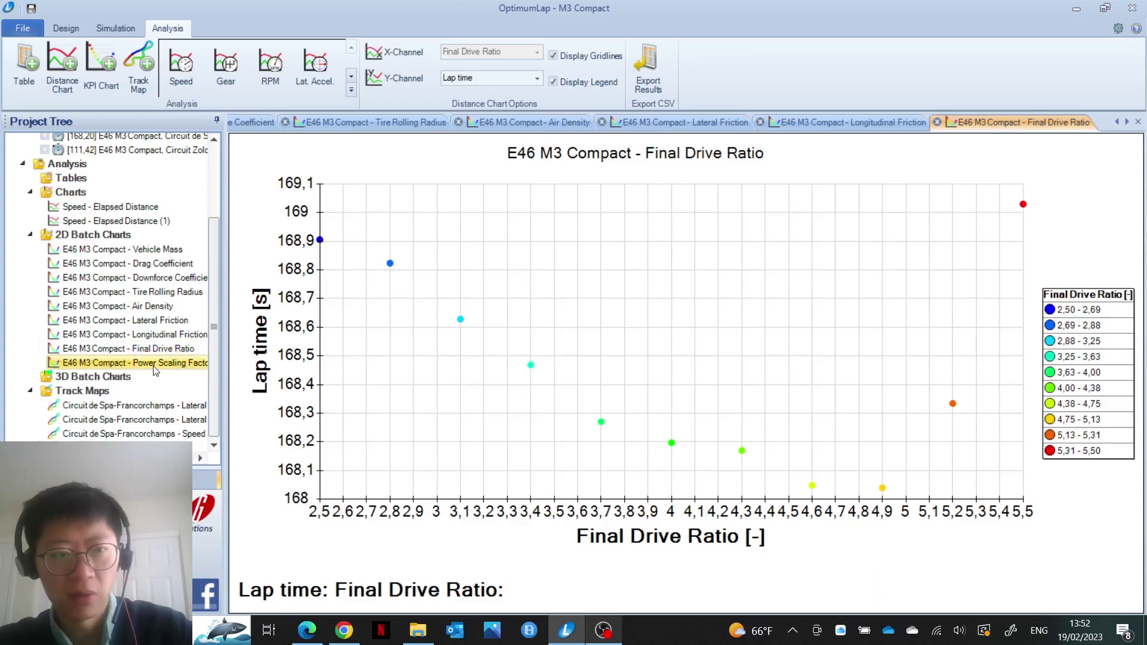
double_click(153, 365)
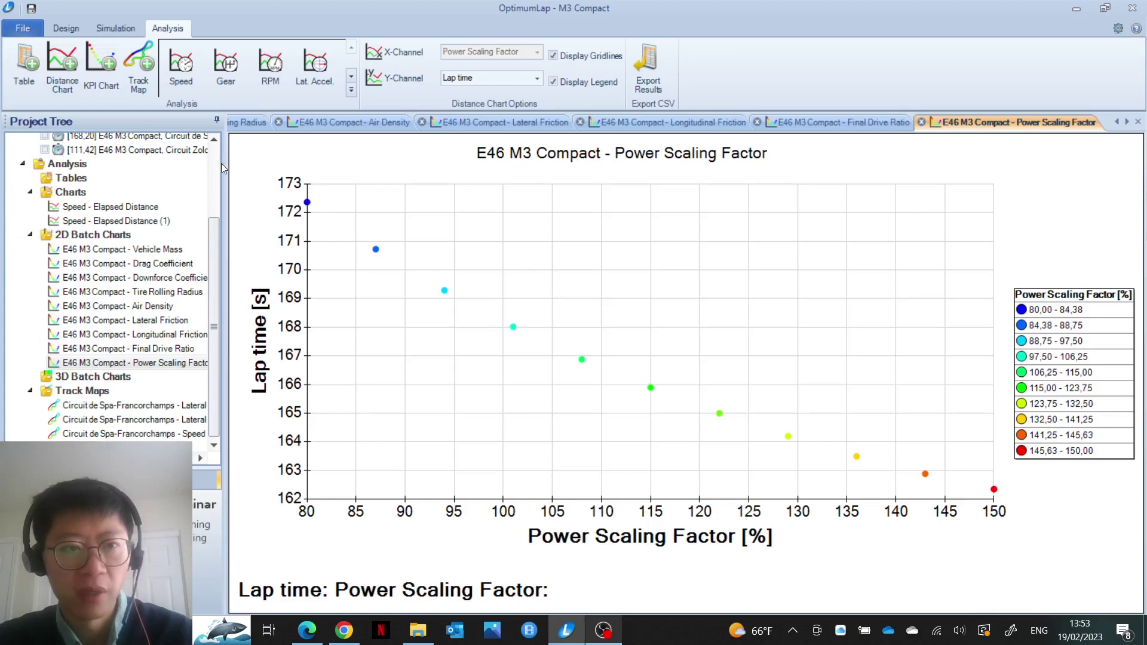
scroll(216, 166, "up", 3)
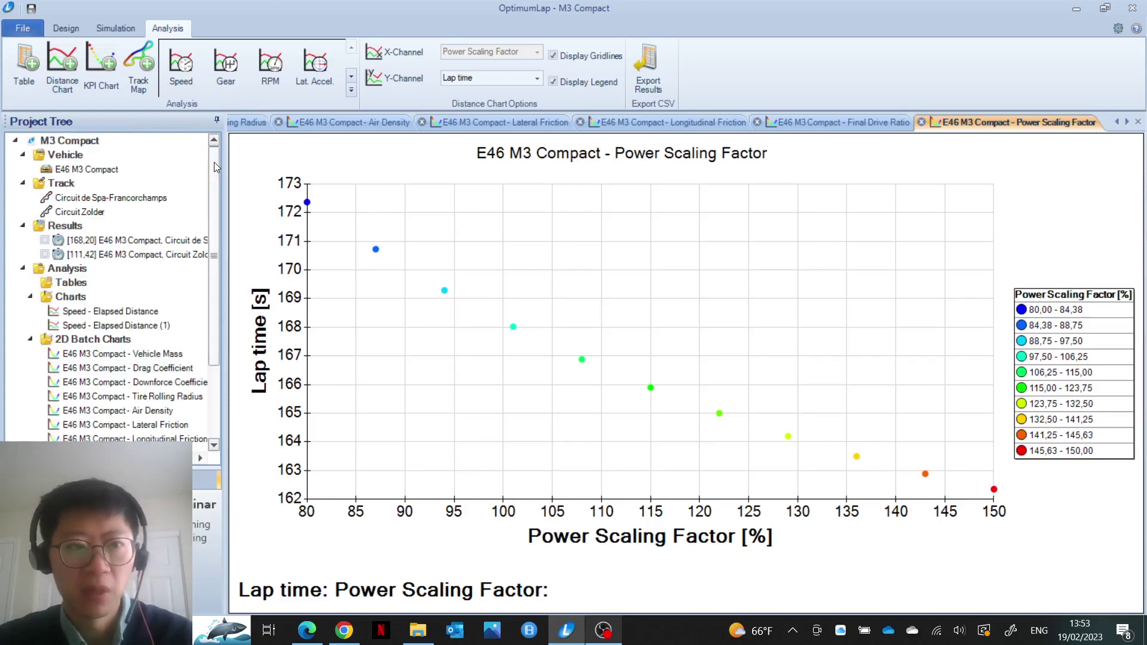
left_click_drag(216, 166, 220, 236)
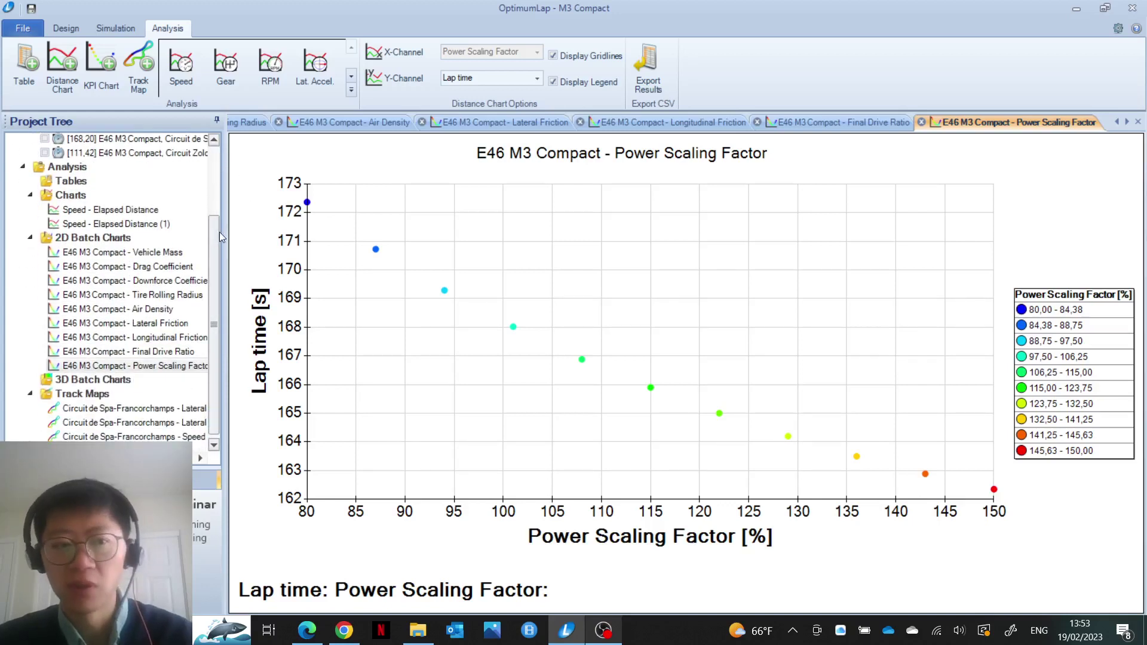